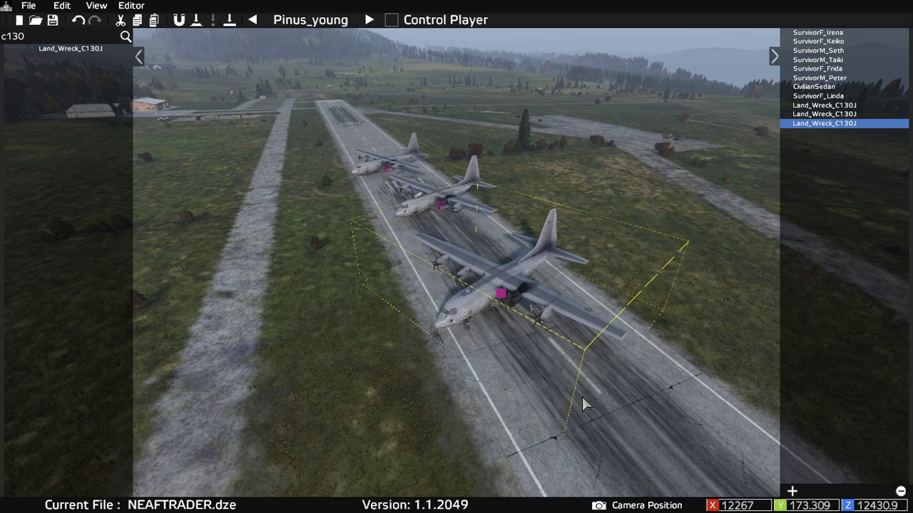
Rotate the nearest Land_Wreck_C130J about 90° so it lies crosswise on the runway
right_drag(265, 374, 298, 371)
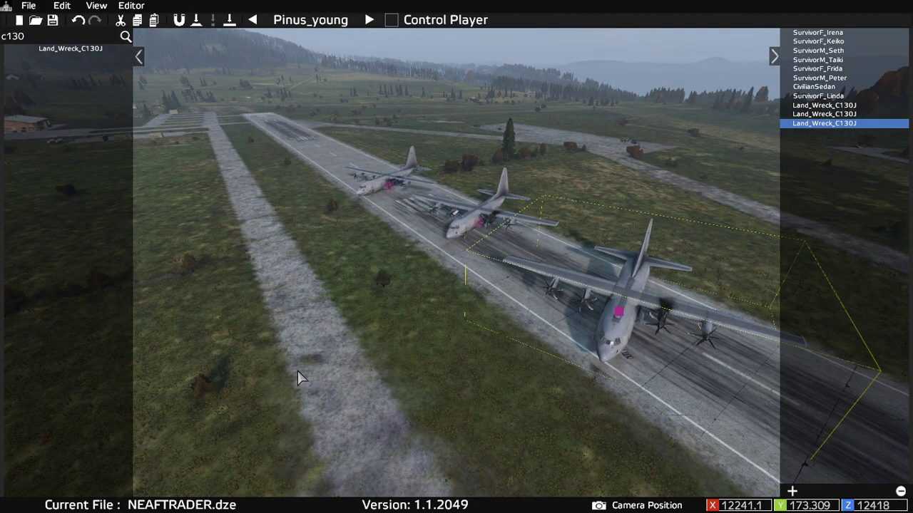
key(d)
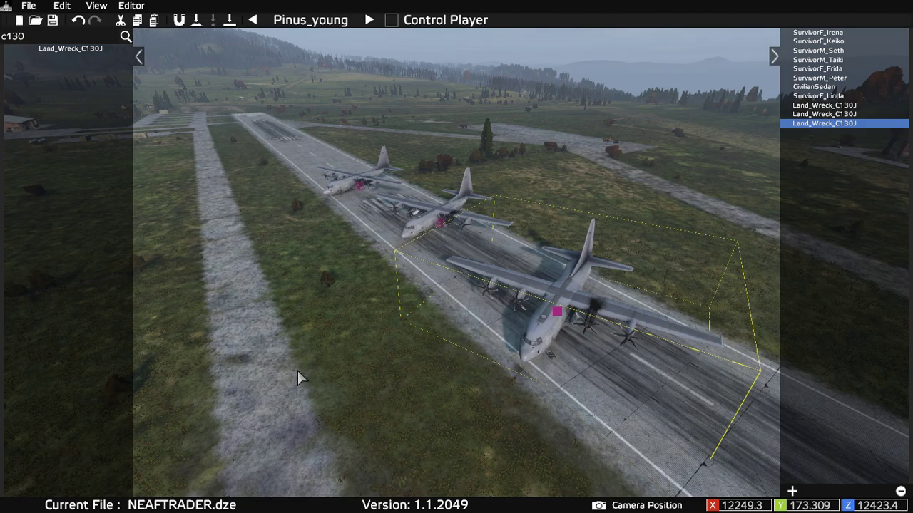
key(s)
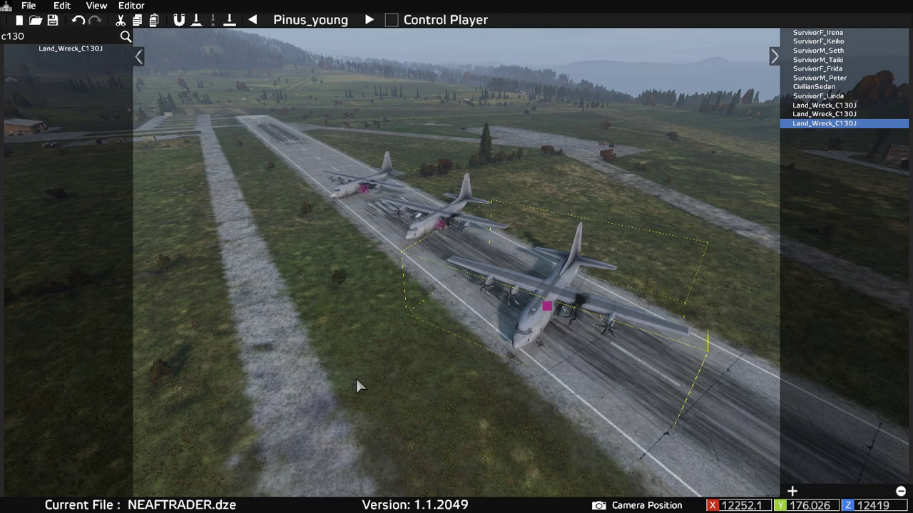
right_drag(384, 427, 589, 378)
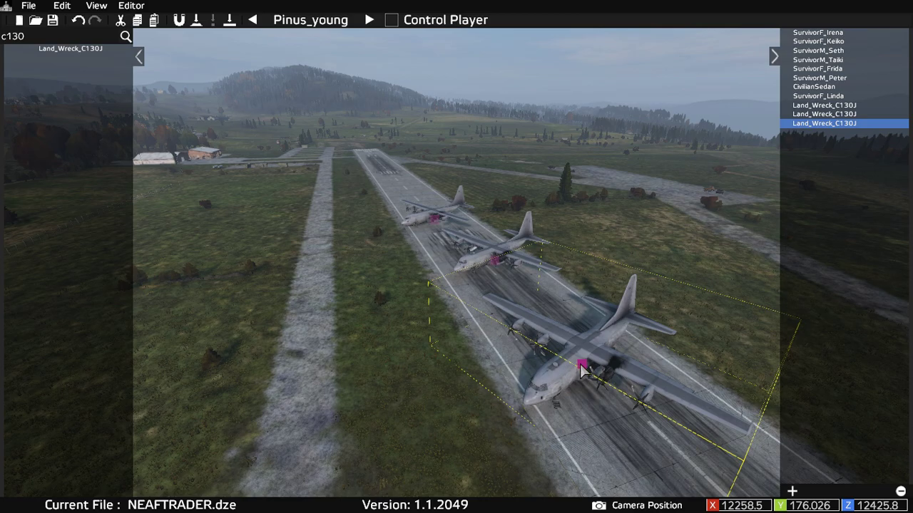
mouse_move(581, 367)
shift+mouse_down()
mouse_move(609, 354)
mouse_move(581, 382)
mouse_move(539, 360)
mouse_move(541, 372)
mouse_move(517, 348)
mouse_move(520, 358)
shift+mouse_up()
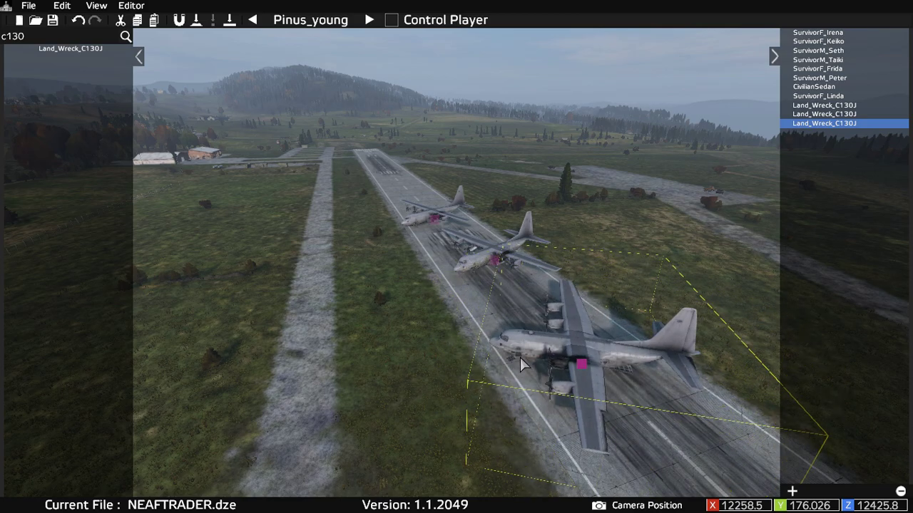
key(s)
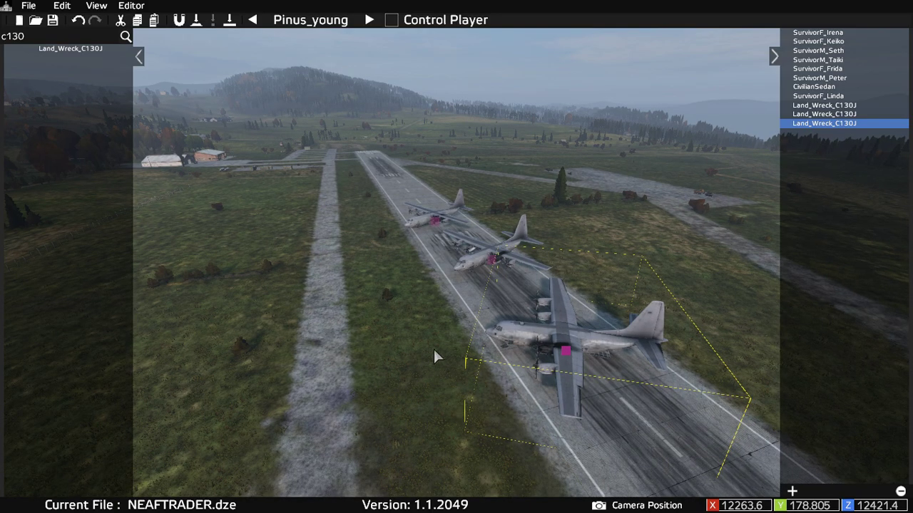
Select all three Land_Wreck_C130J entries in the object list
click(822, 105)
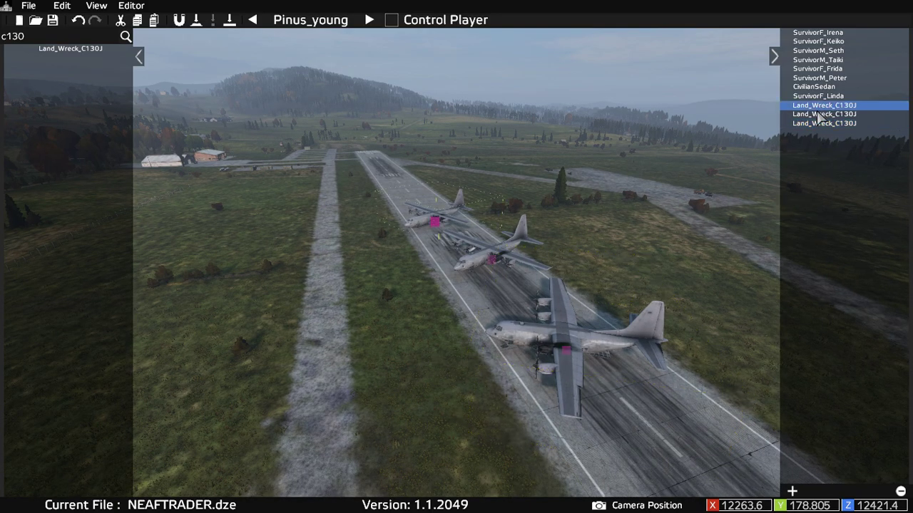
ctrl+click(820, 114)
ctrl+click(818, 124)
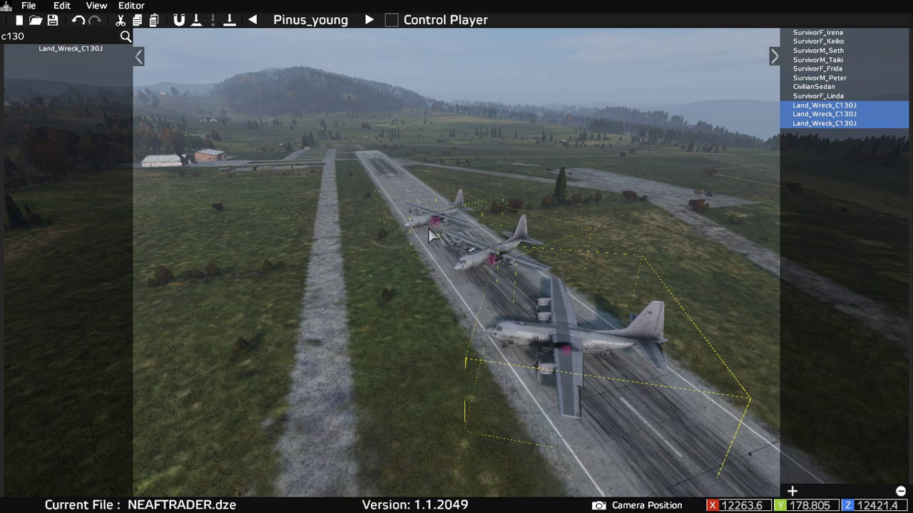
Export only the selected objects to a MapGroupPos file named neafc130s
click(29, 6)
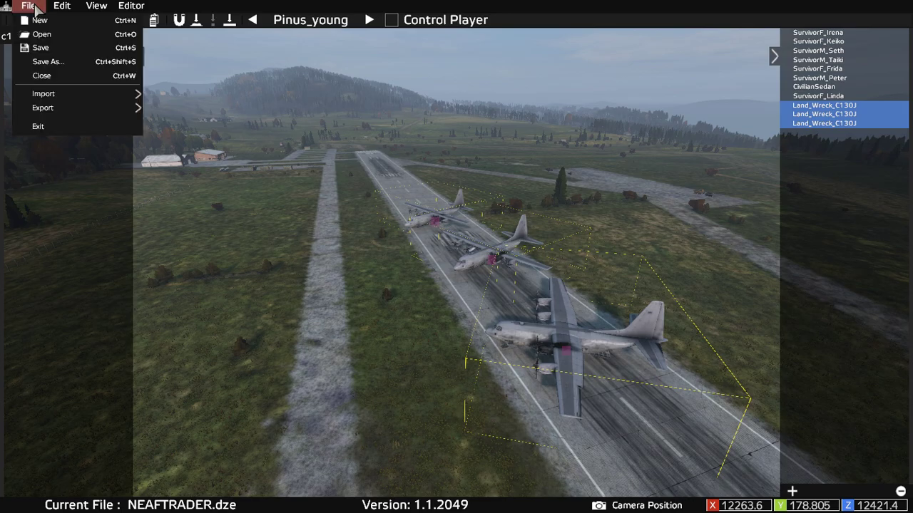
mouse_move(70, 111)
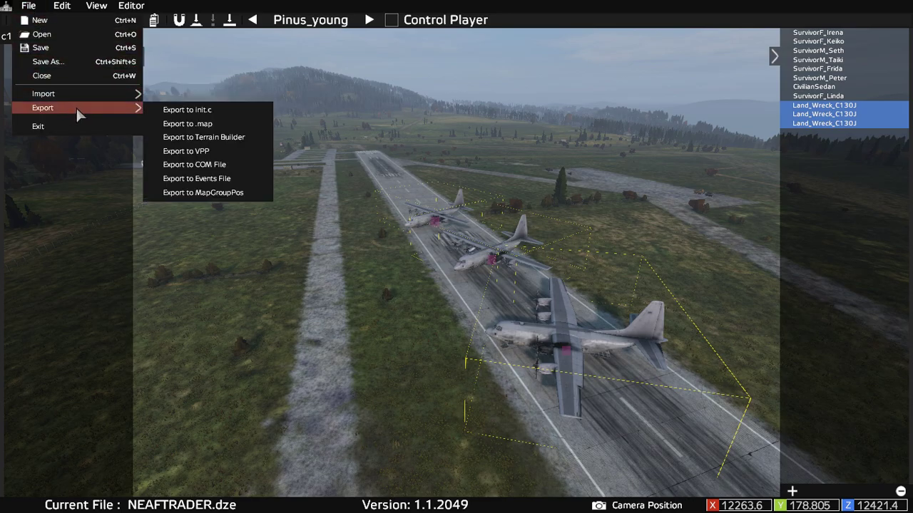
click(217, 191)
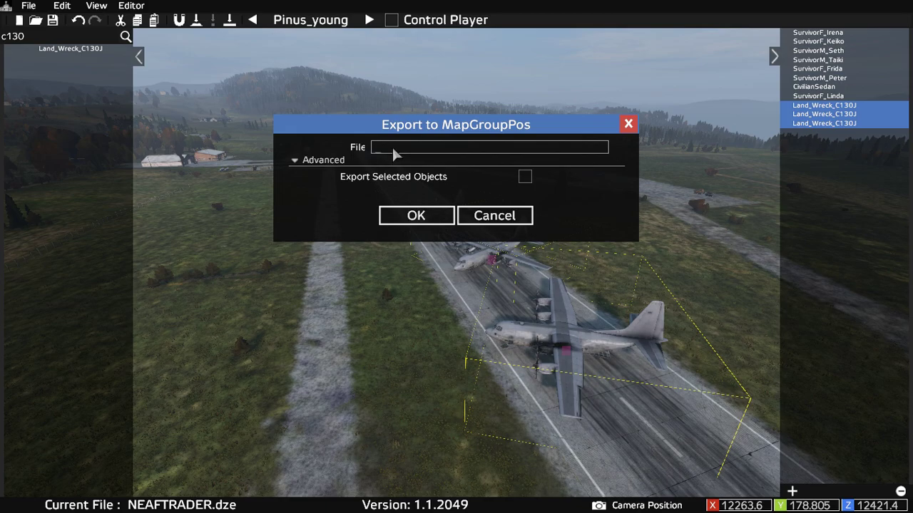
text(neafc130s)
click(525, 177)
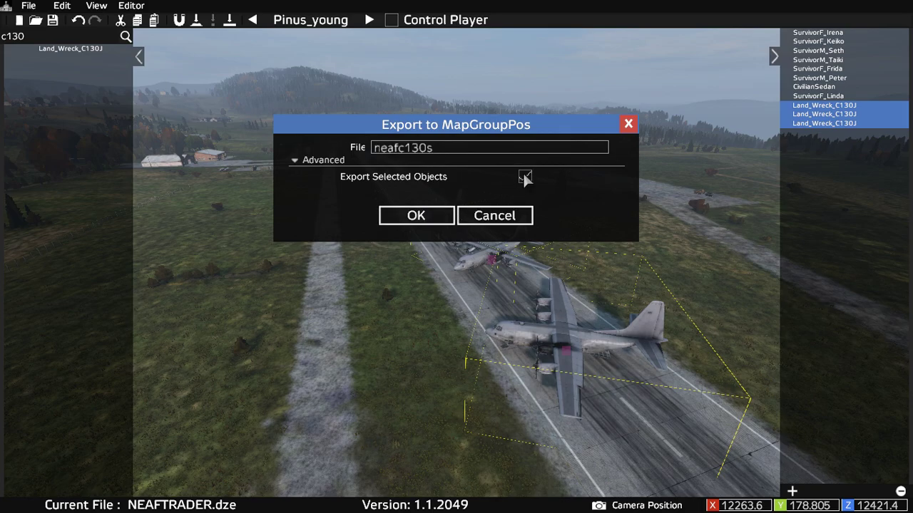
click(405, 219)
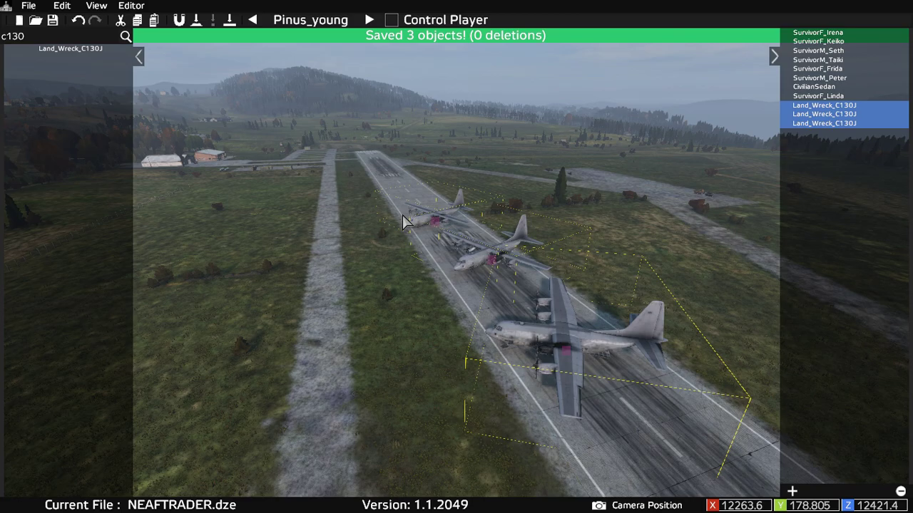
Open neafc130s from the DayZ Editor folder with Edit with Notepad++
key(alt+Tab)
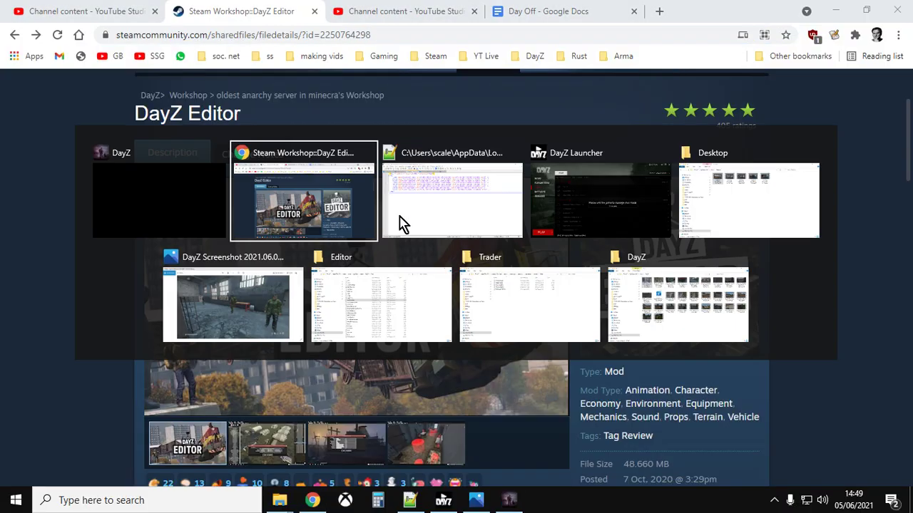
key(alt+Tab)
key(alt+Tab)
key(alt+Tab)
key(alt+Tab)
key(alt+Tab)
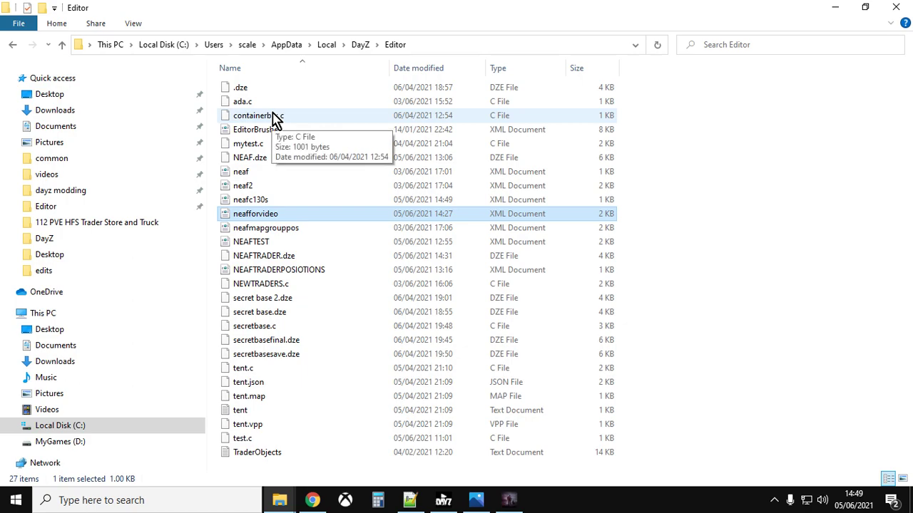
click(246, 202)
right_click(248, 201)
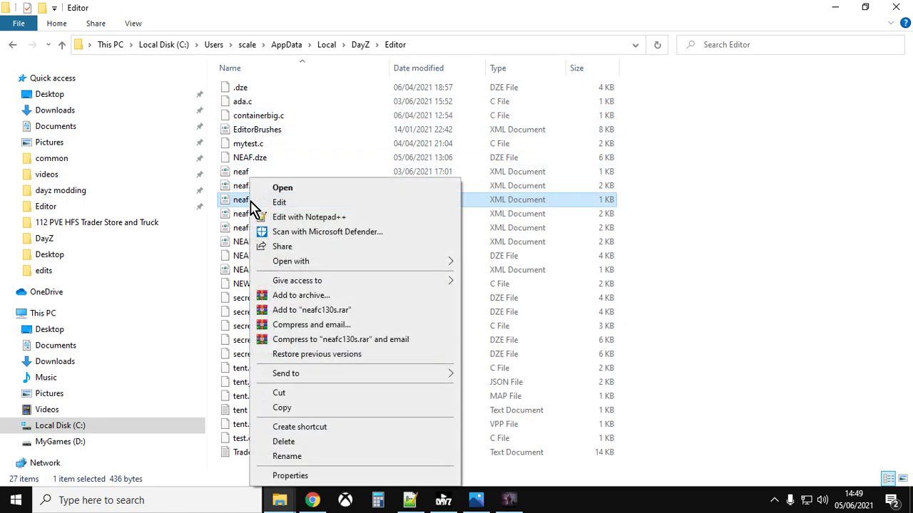
click(281, 218)
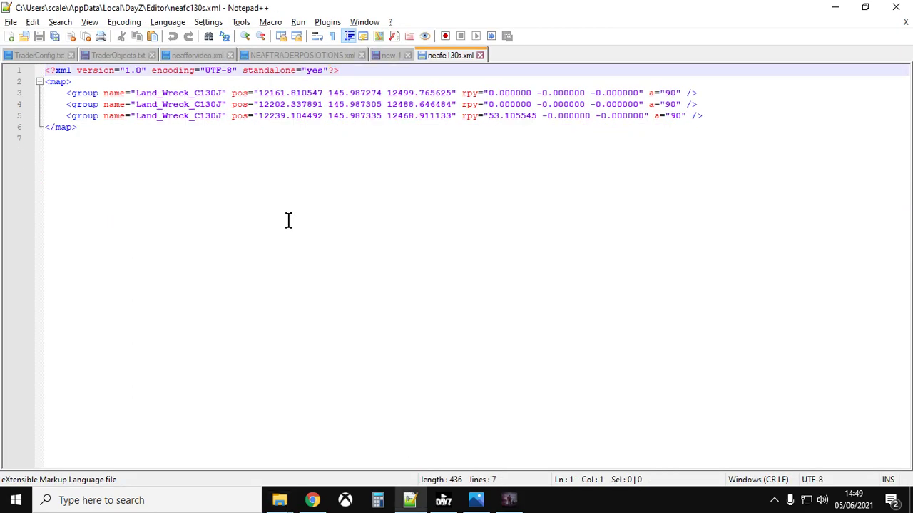
click(205, 95)
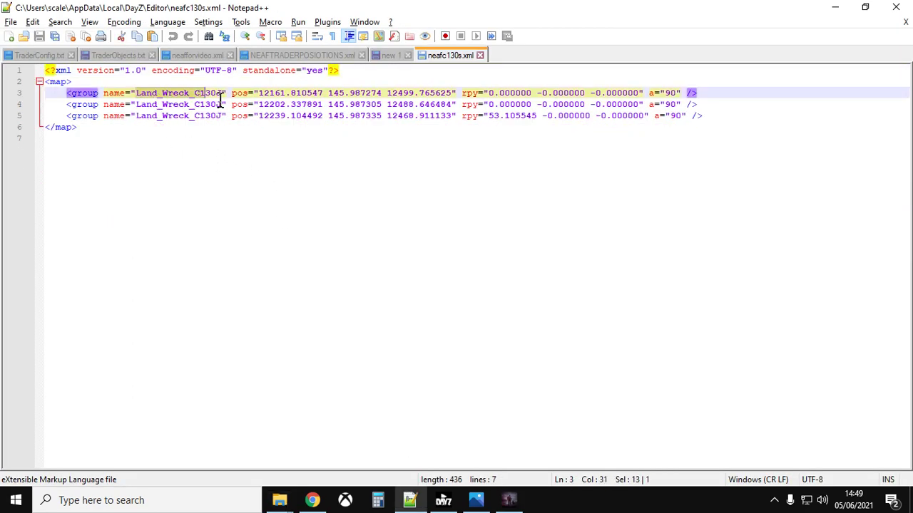
click(260, 116)
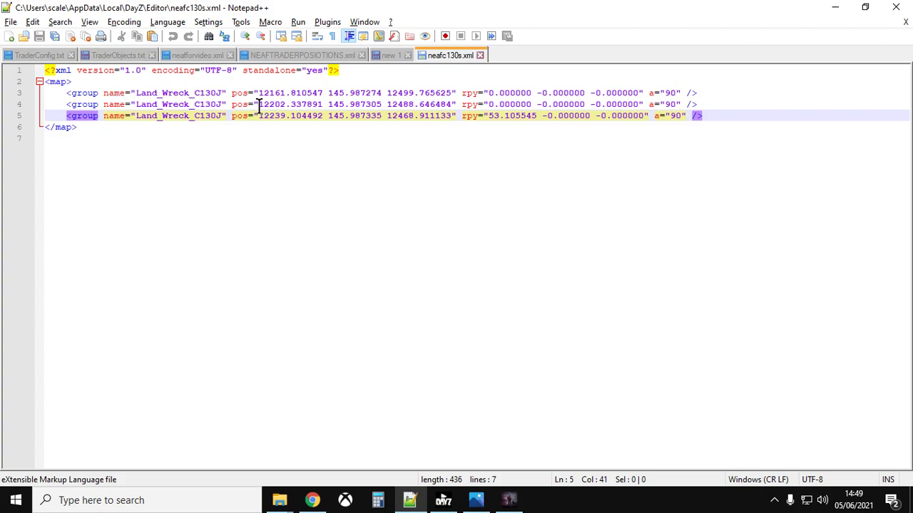
drag(232, 94, 332, 104)
click(390, 94)
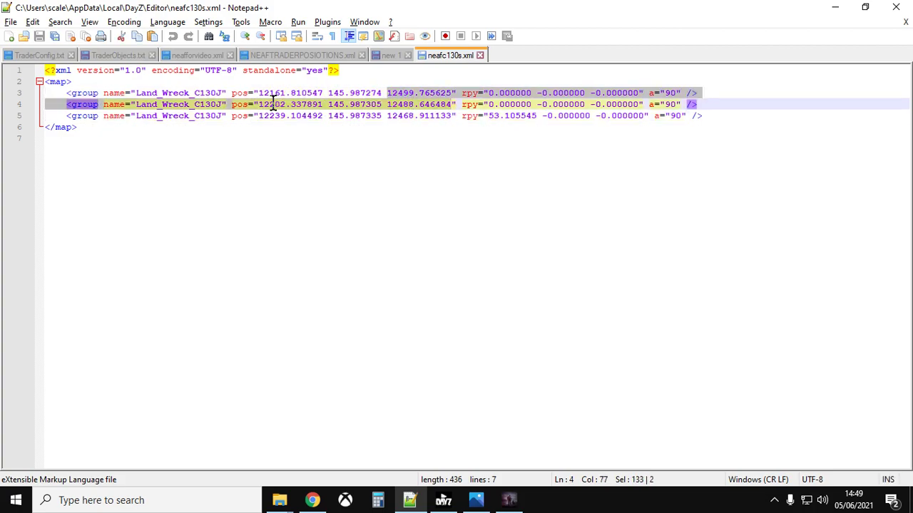
drag(259, 95, 324, 94)
drag(387, 95, 449, 98)
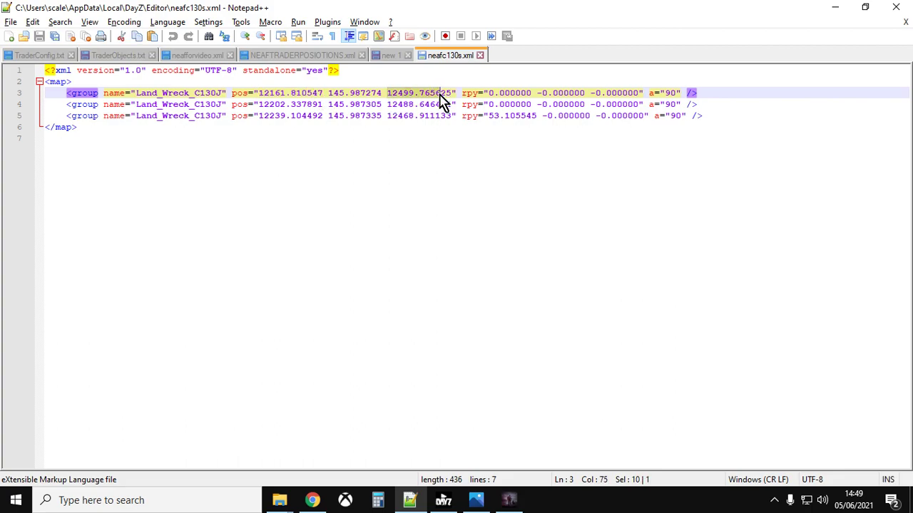
click(302, 96)
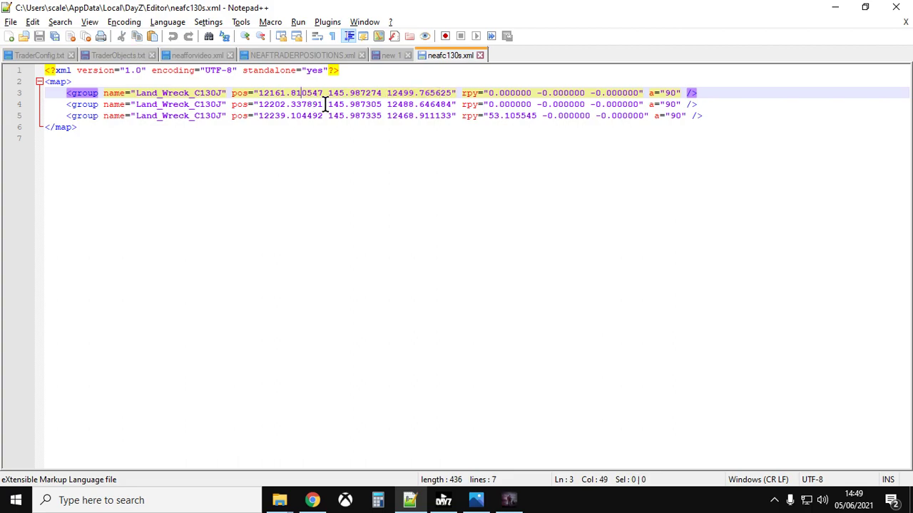
drag(328, 97, 384, 96)
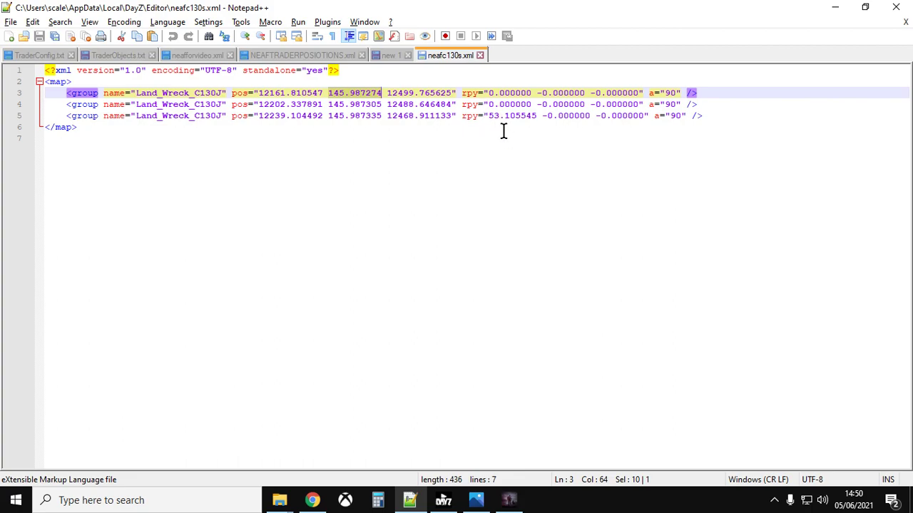
drag(489, 122, 540, 122)
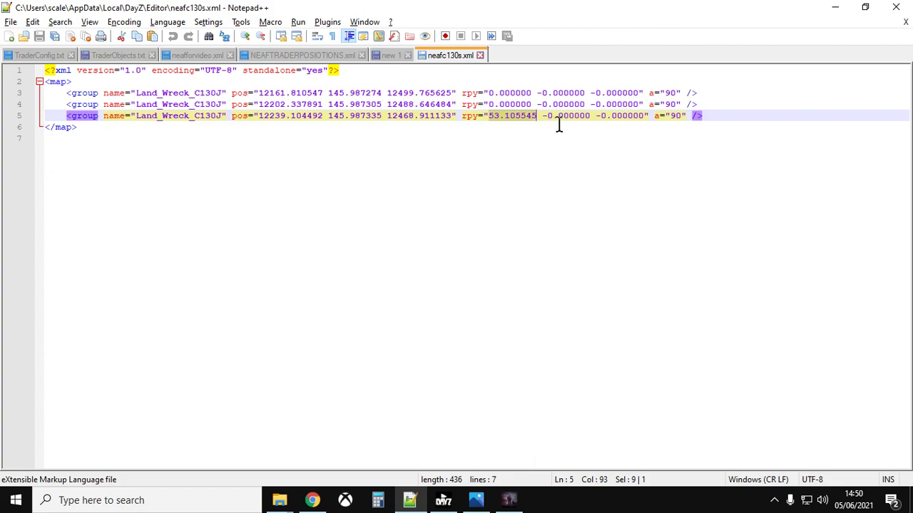
click(559, 123)
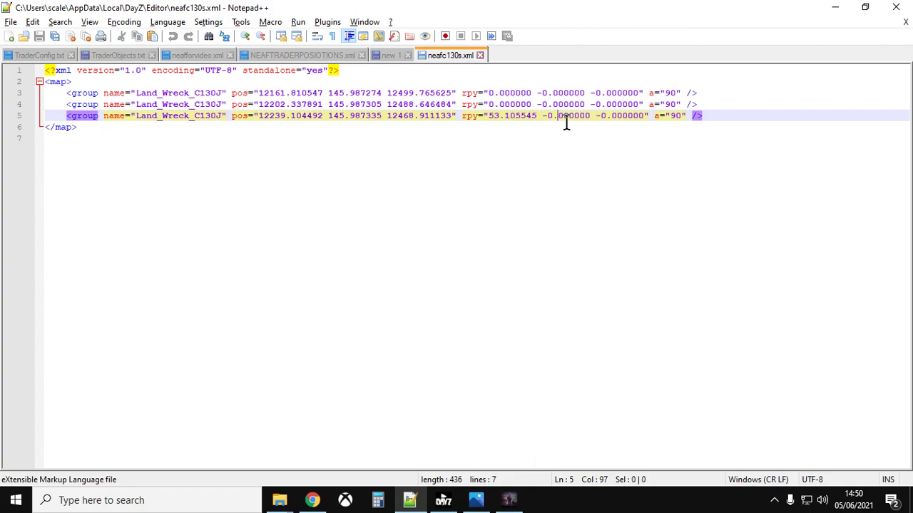
click(605, 123)
drag(259, 121, 331, 126)
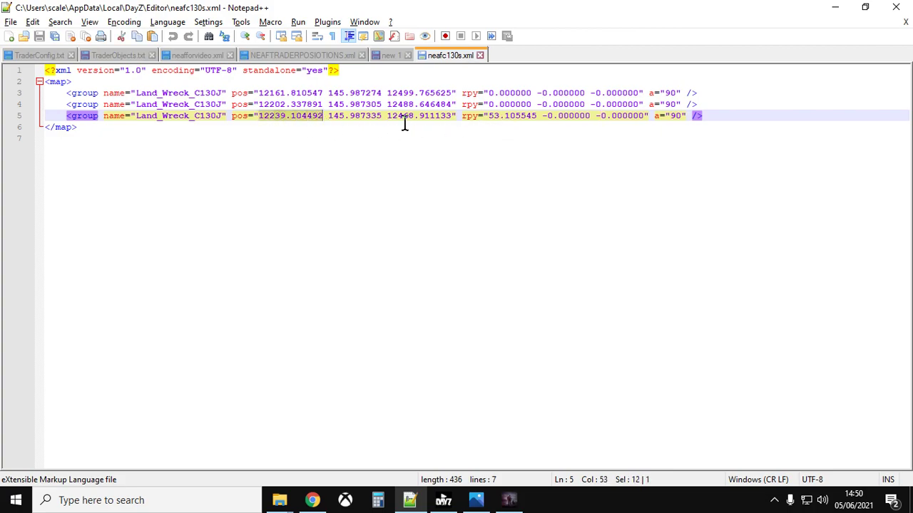
drag(388, 122, 462, 123)
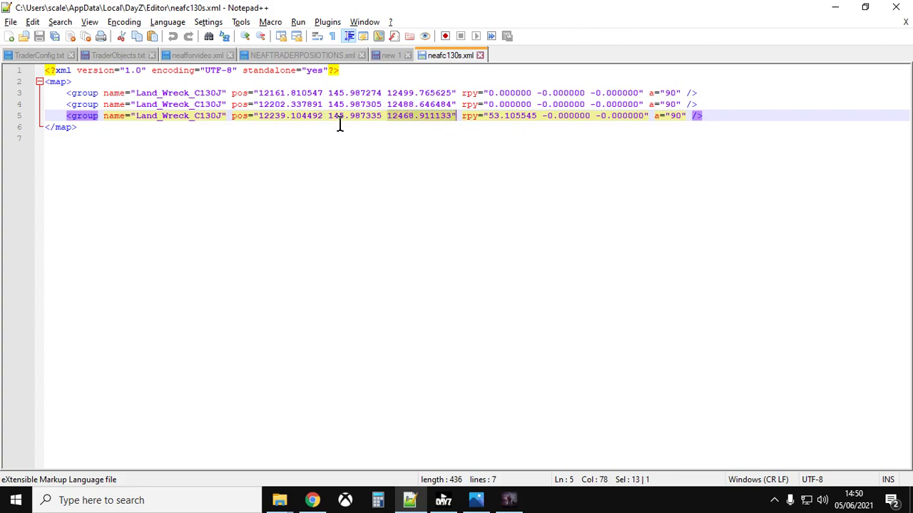
drag(329, 123, 389, 124)
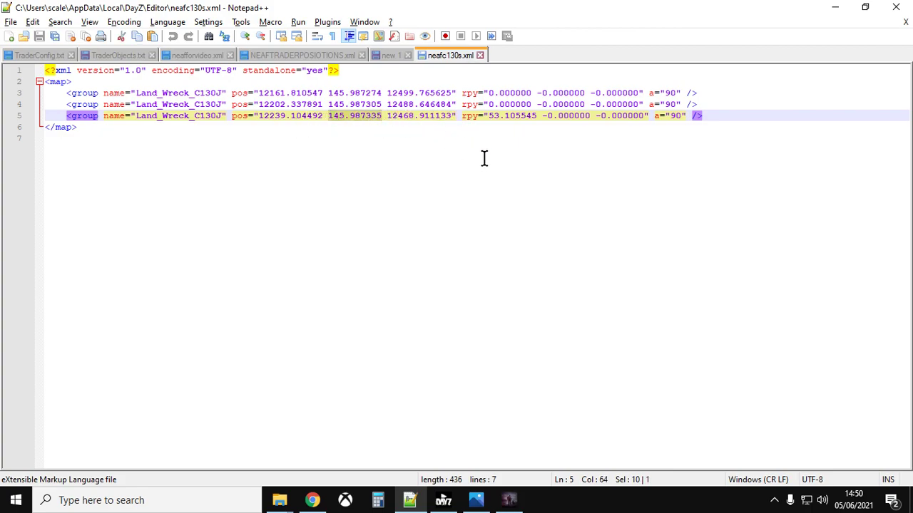
drag(489, 123, 546, 128)
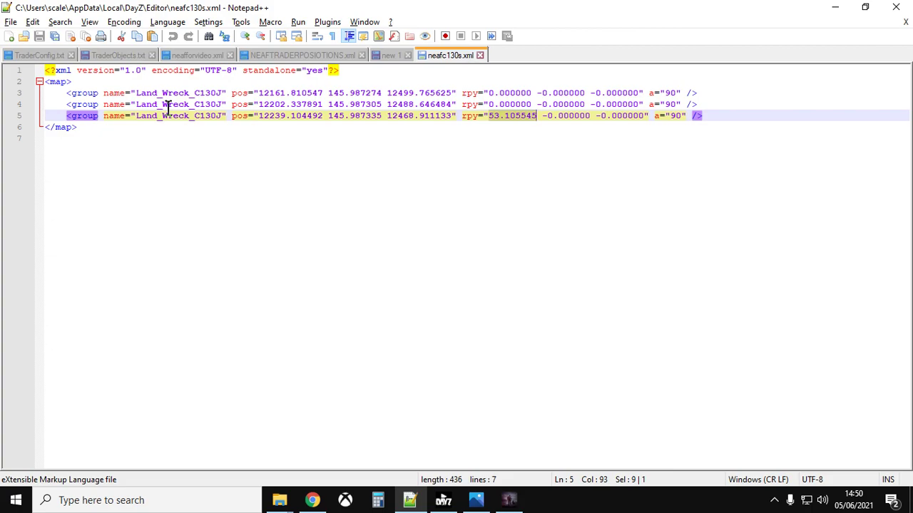
drag(131, 94, 191, 118)
click(190, 108)
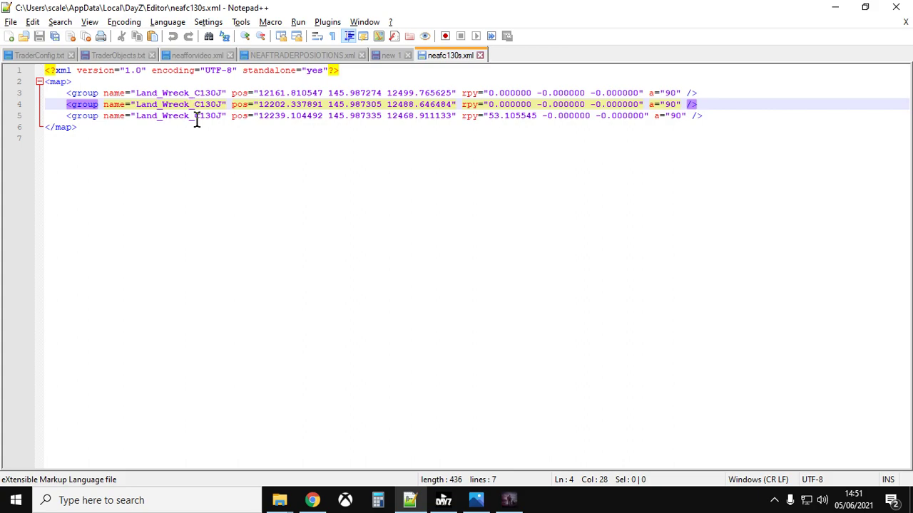
Switch to Chrome and scroll down the DayZ Editor Steam Workshop page
click(312, 500)
scroll(30, 329, down, 1)
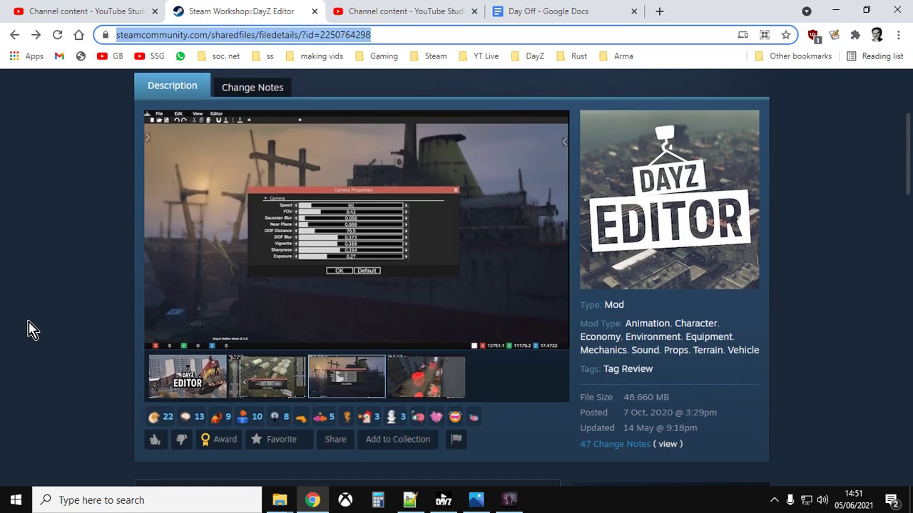